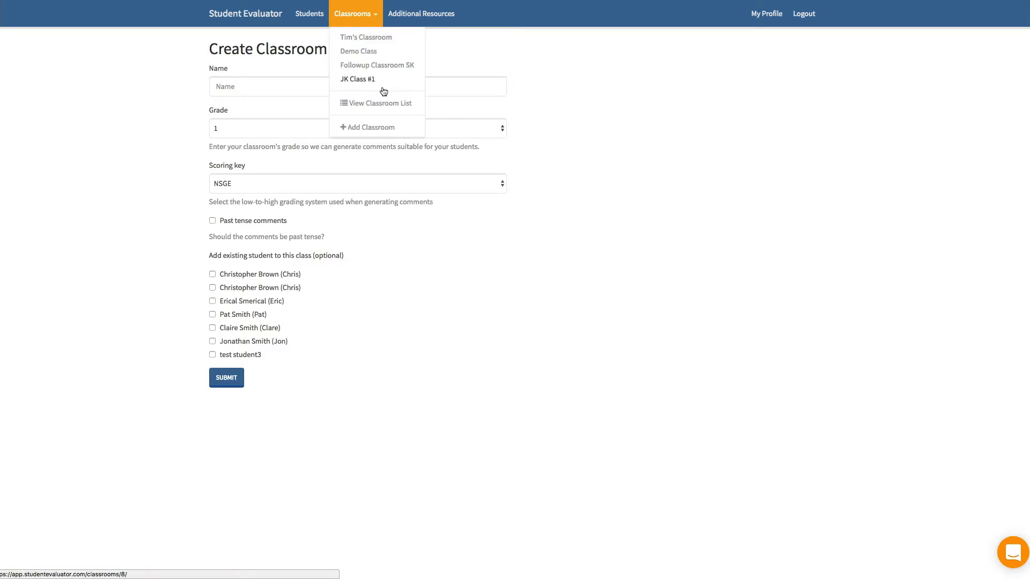
- Create a classroom named Kindergarten with the grade Kindergarten and no existing students added
{"action": "left_click", "coordinate": [56, 120]}
{"action": "left_click", "coordinate": [267, 89]}
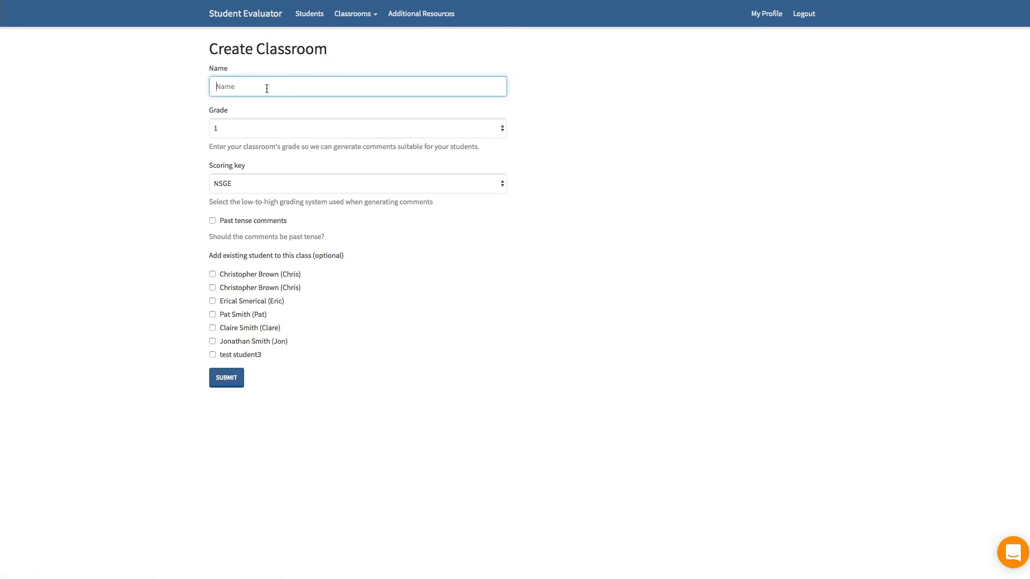
{"action": "type", "text": "Kindergarten"}
{"action": "left_click", "coordinate": [250, 121]}
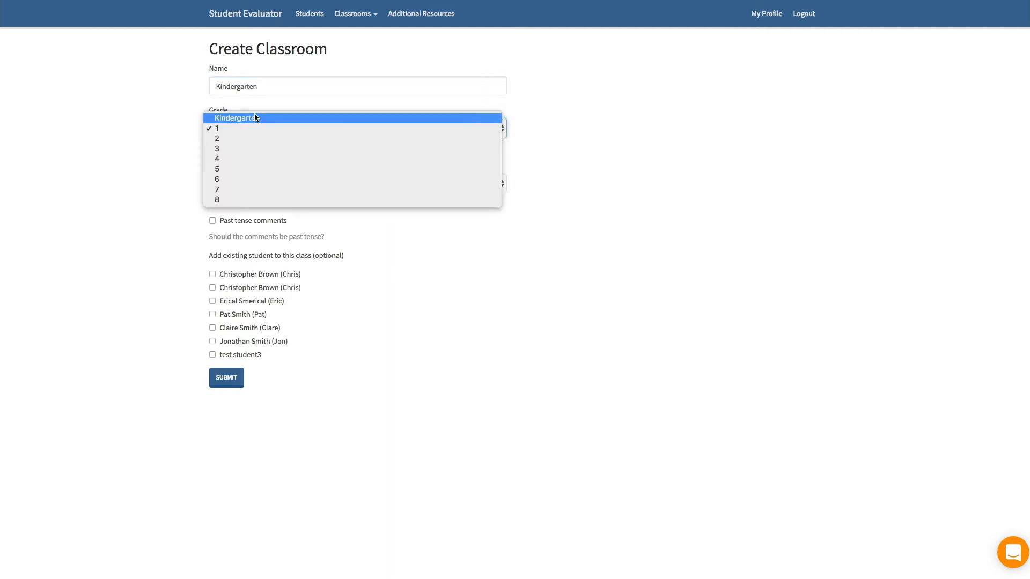
{"action": "left_click", "coordinate": [254, 114]}
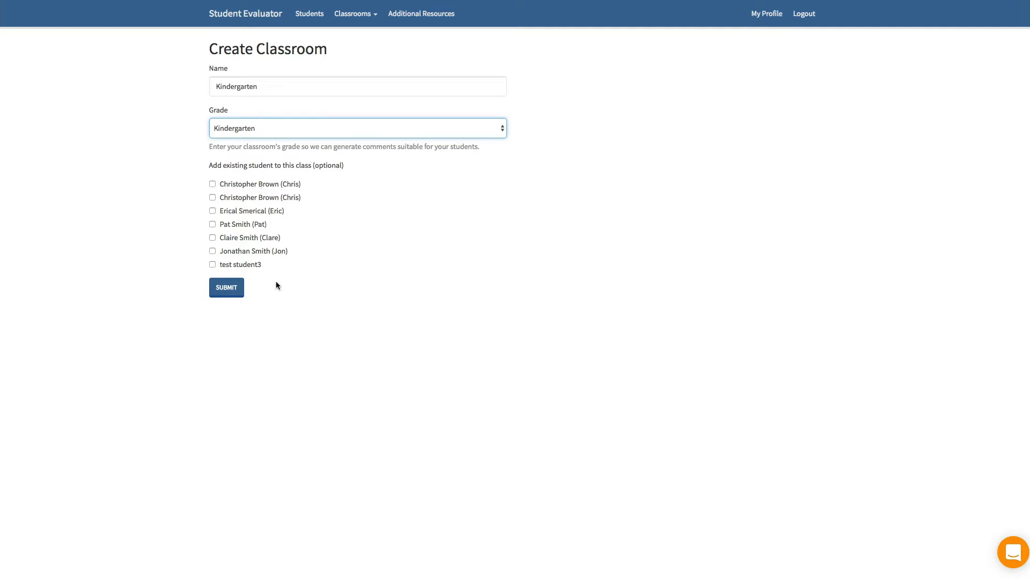
{"action": "left_click", "coordinate": [239, 288]}
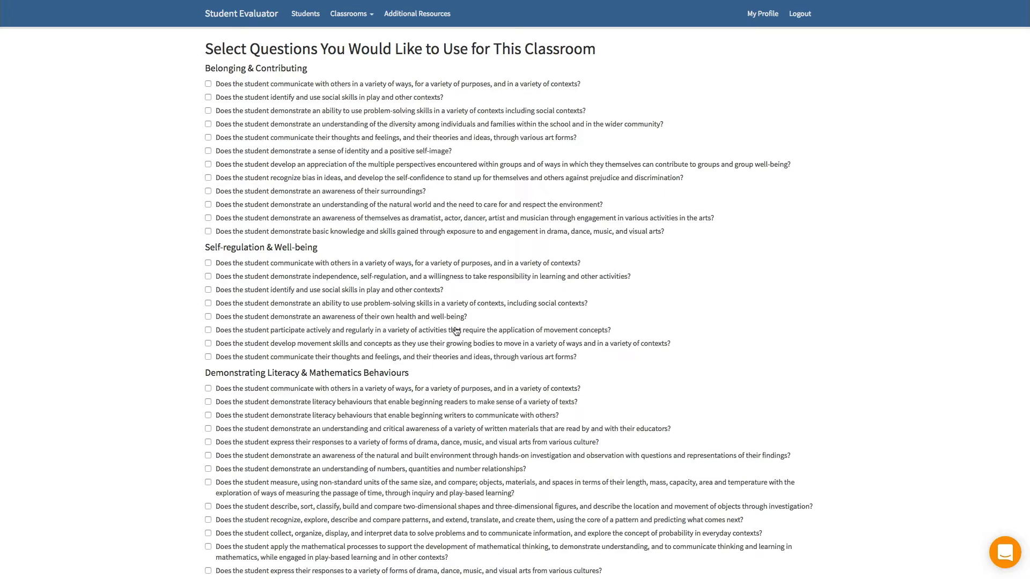
- Select the communicate-with-others and thoughts-and-feelings questions under Belonging & Contributing, and the social-skills and movement-concepts questions under Self-regulation & Well-being
{"action": "left_click", "coordinate": [208, 85]}
{"action": "left_click", "coordinate": [208, 137]}
{"action": "left_click", "coordinate": [208, 290]}
{"action": "left_click", "coordinate": [208, 330]}
- Select the written-materials and data-collection questions under Literacy & Mathematics, the beginning-readers and technological problem-solving questions under Problem Solving & Innovating, and save the selection
{"action": "scroll", "coordinate": [241, 269], "scroll_direction": "down", "scroll_amount": 5}
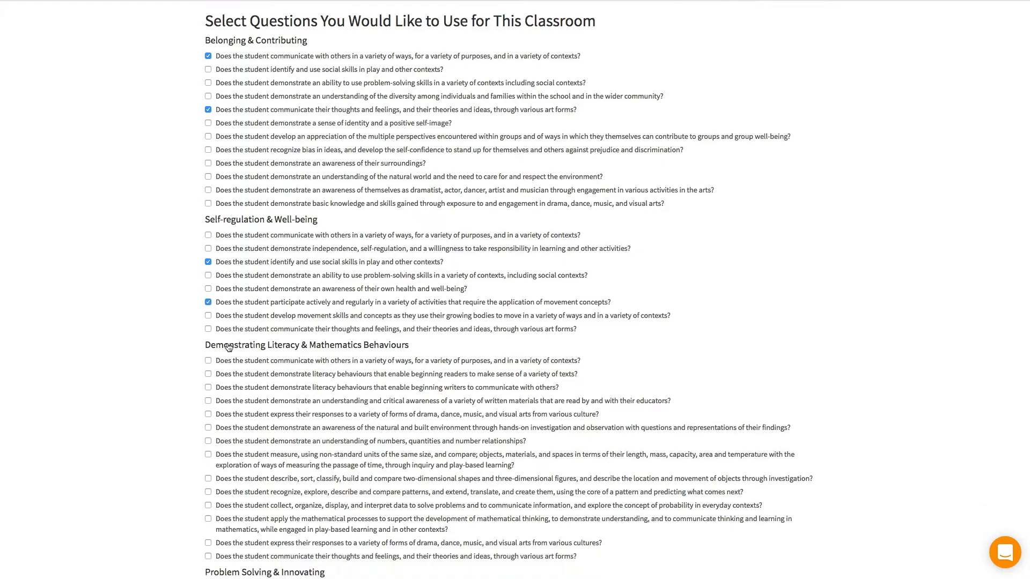
{"action": "left_click", "coordinate": [208, 191]}
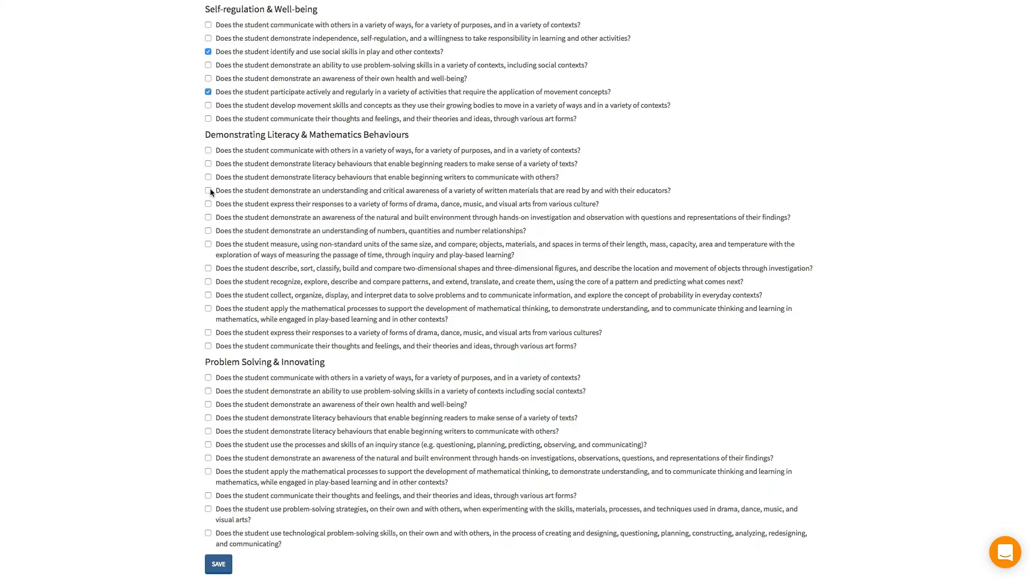
{"action": "left_click", "coordinate": [209, 295]}
{"action": "left_click", "coordinate": [209, 417]}
{"action": "left_click", "coordinate": [208, 533]}
{"action": "scroll", "coordinate": [378, 382], "scroll_direction": "up", "scroll_amount": 5}
{"action": "scroll", "coordinate": [304, 115], "scroll_direction": "down", "scroll_amount": 5}
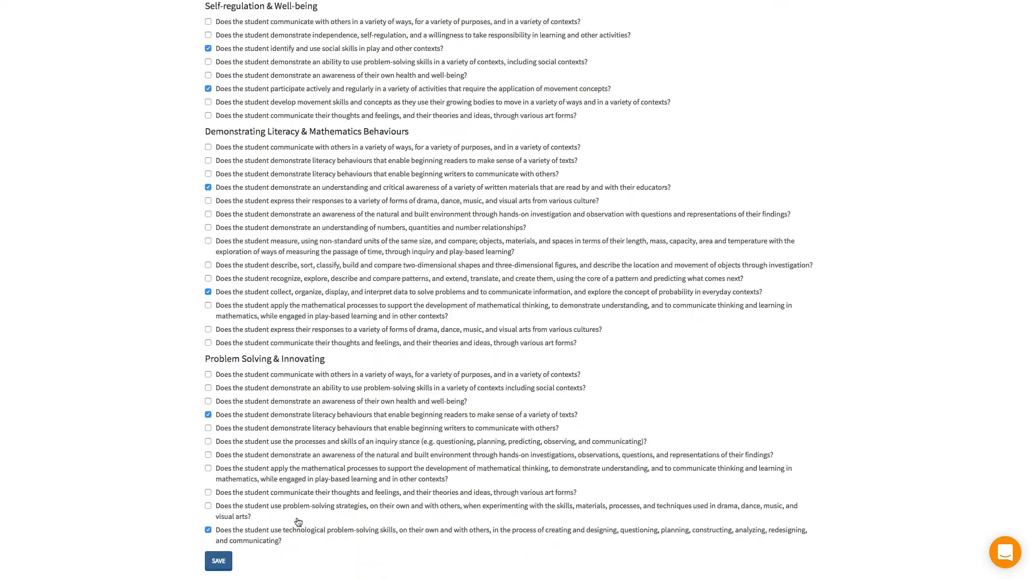
{"action": "left_click", "coordinate": [217, 561]}
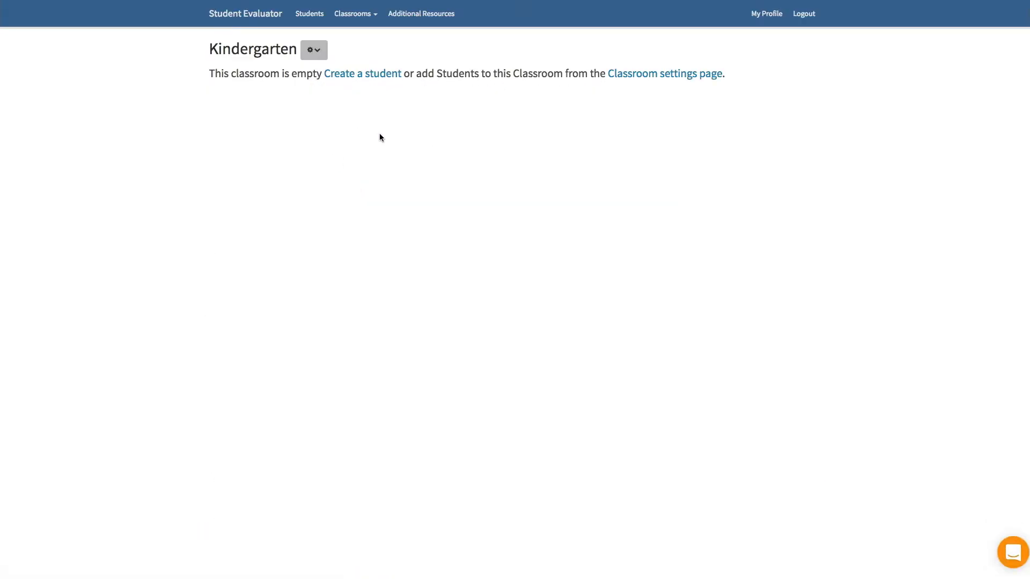
- Create a student in the Kindergarten classroom, entering the first, last and preferred names and choosing the Male pronoun
{"action": "left_click", "coordinate": [322, 51]}
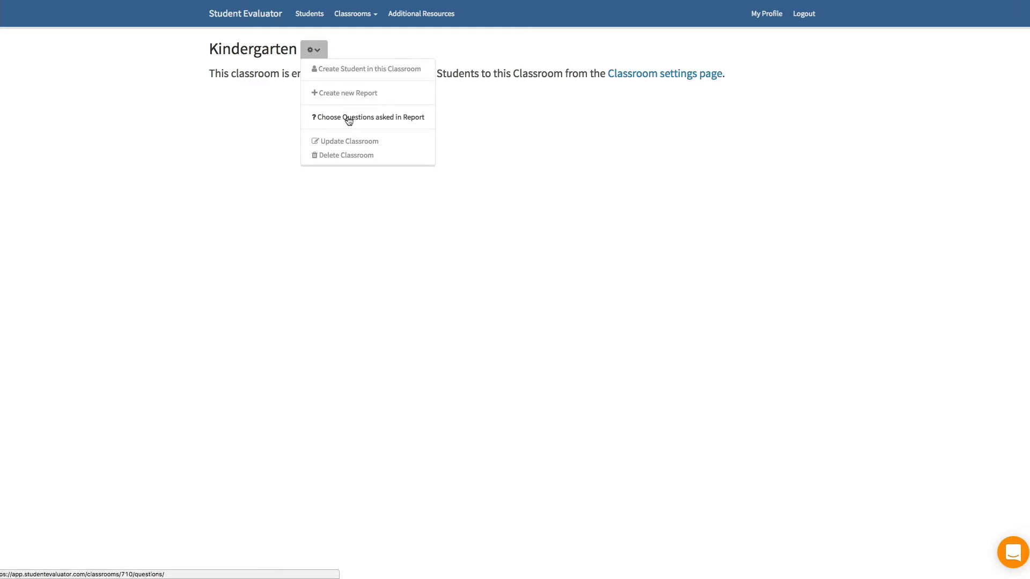
{"action": "left_click", "coordinate": [350, 73]}
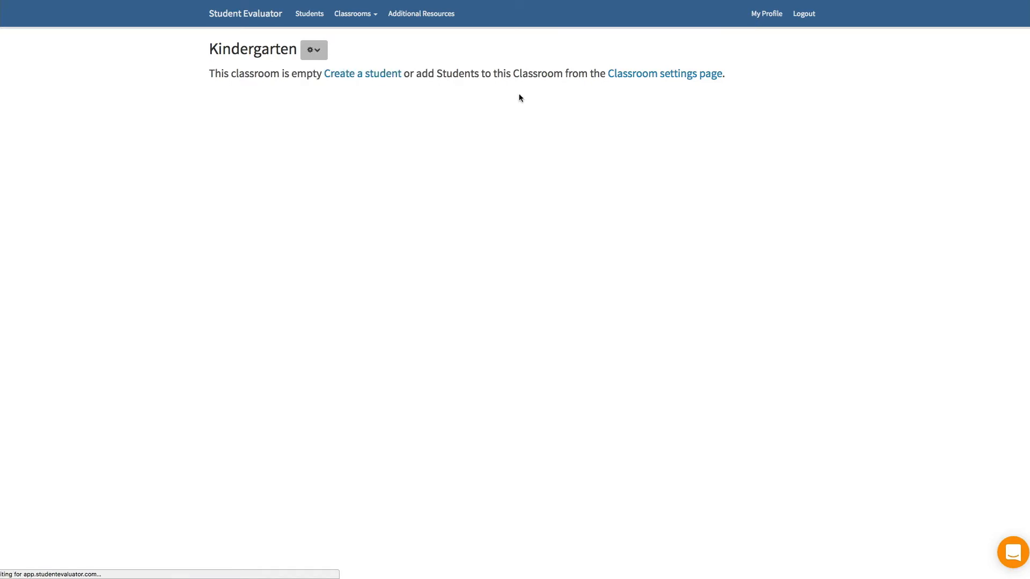
{"action": "left_click", "coordinate": [313, 85]}
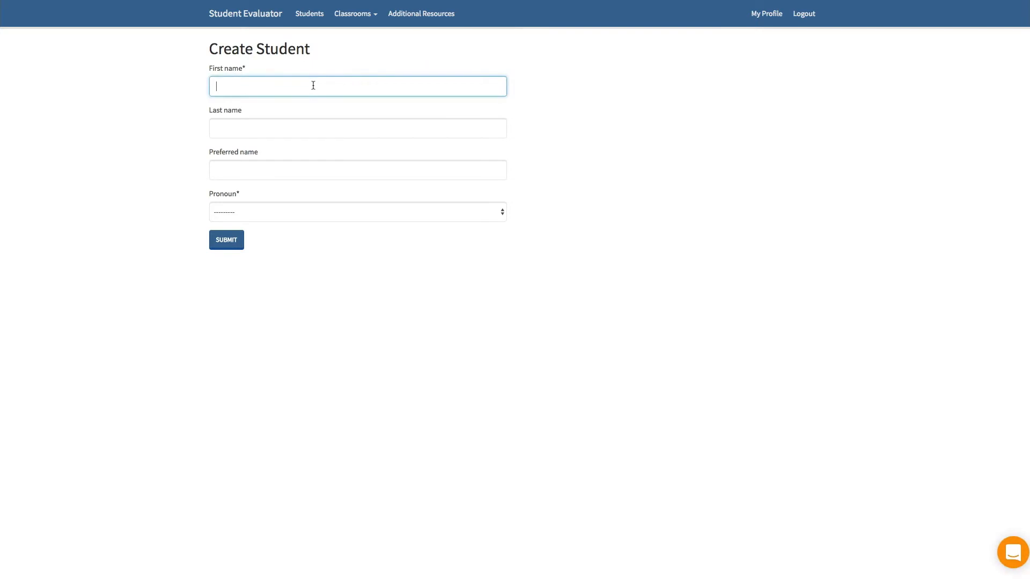
{"action": "type", "text": "Bill"}
{"action": "key", "text": "Tab"}
{"action": "type", "text": "Smith"}
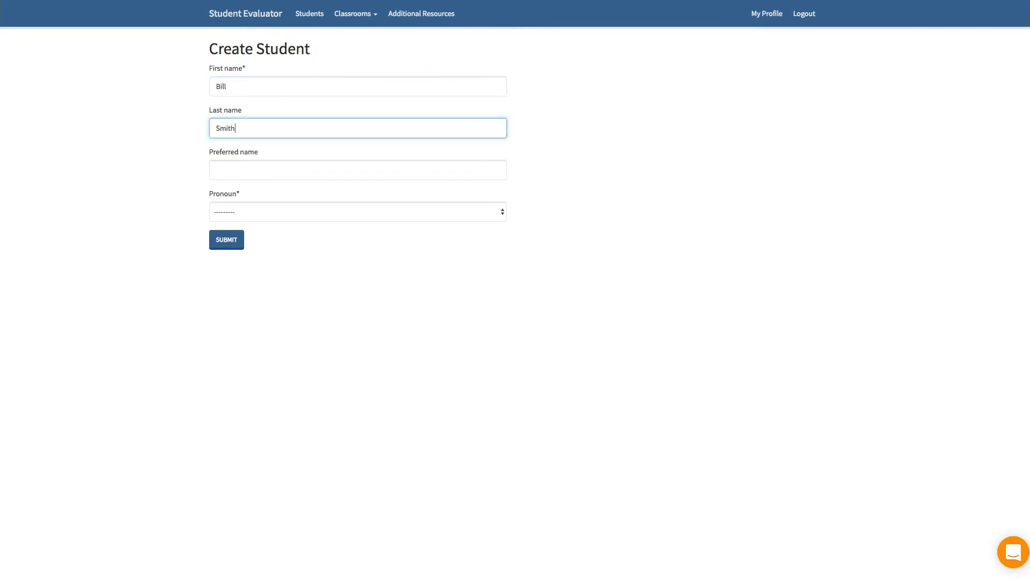
{"action": "key", "text": "Tab"}
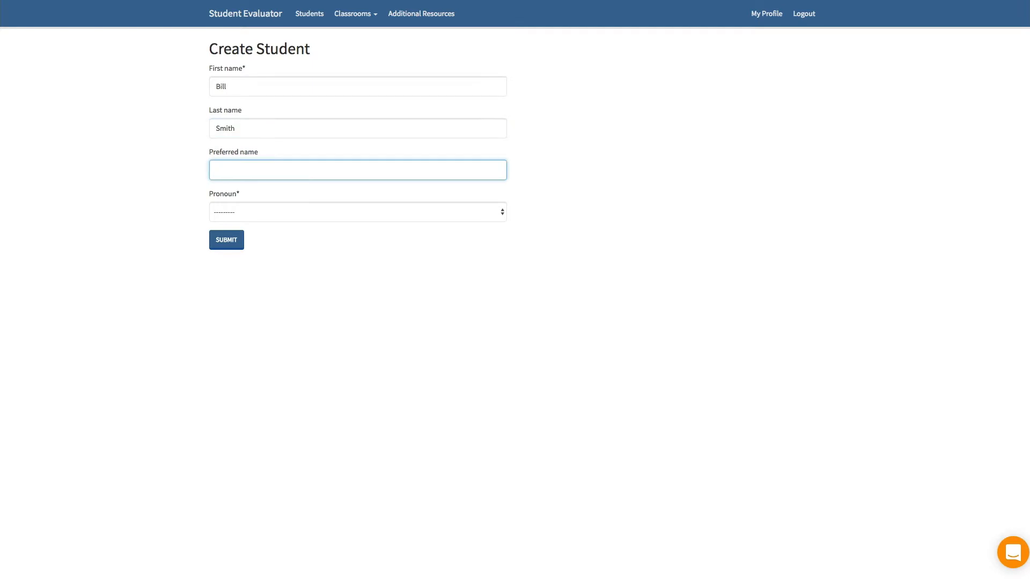
{"action": "type", "text": "Willy"}
{"action": "left_click", "coordinate": [357, 213]}
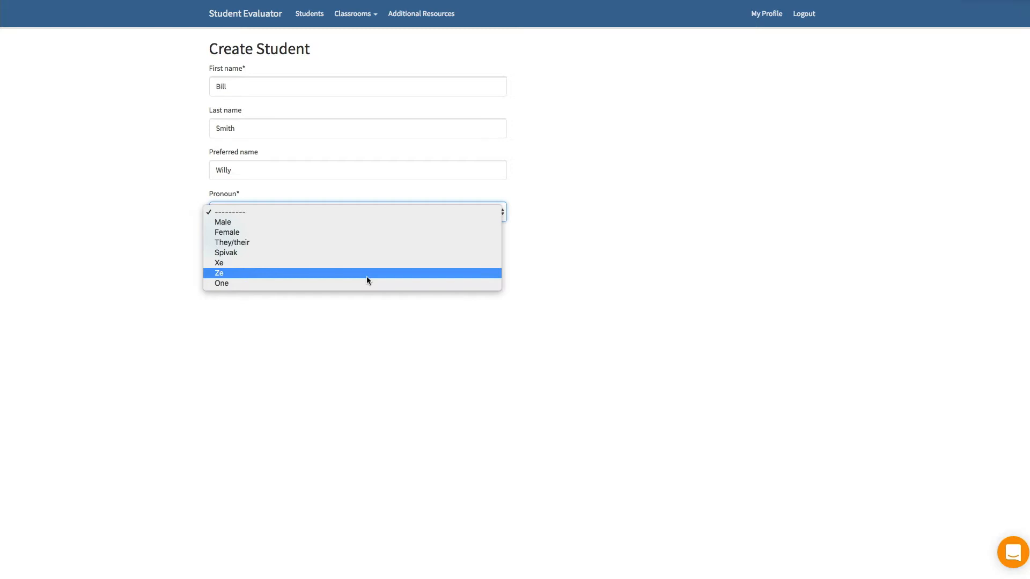
{"action": "left_click", "coordinate": [364, 222]}
{"action": "left_click", "coordinate": [232, 245]}
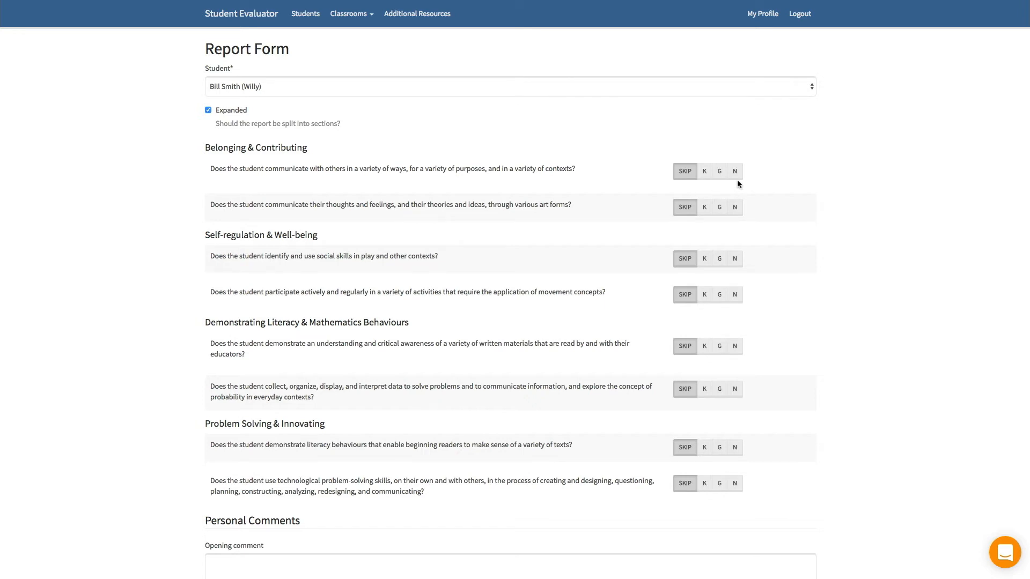
- Score the two Belonging & Contributing questions K and G, and the two Self-regulation & Well-being questions K and G
{"action": "left_click", "coordinate": [704, 171]}
{"action": "left_click", "coordinate": [718, 208]}
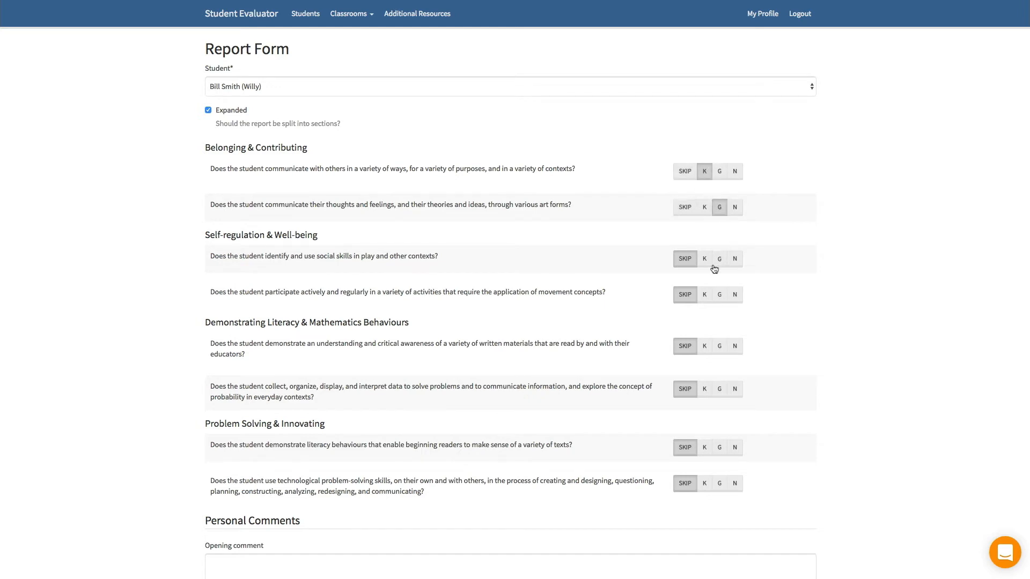
{"action": "left_click", "coordinate": [705, 260]}
{"action": "left_click", "coordinate": [718, 295]}
- Score the Demonstrating Literacy & Mathematics Behaviours questions G and K, and the Problem Solving & Innovating questions K and G
{"action": "left_click", "coordinate": [734, 345]}
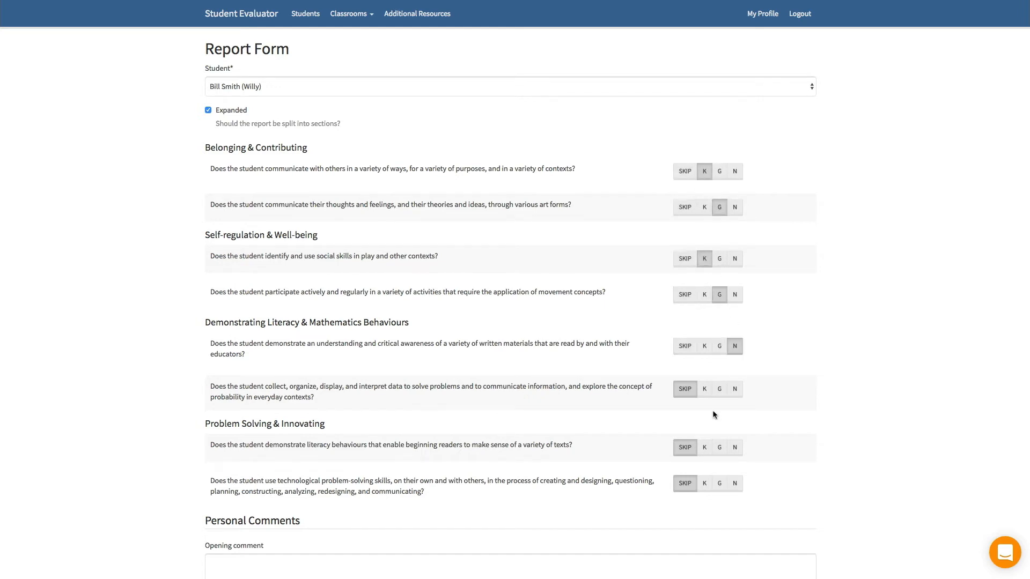
{"action": "left_click", "coordinate": [703, 390]}
{"action": "left_click", "coordinate": [704, 448]}
{"action": "left_click", "coordinate": [719, 484]}
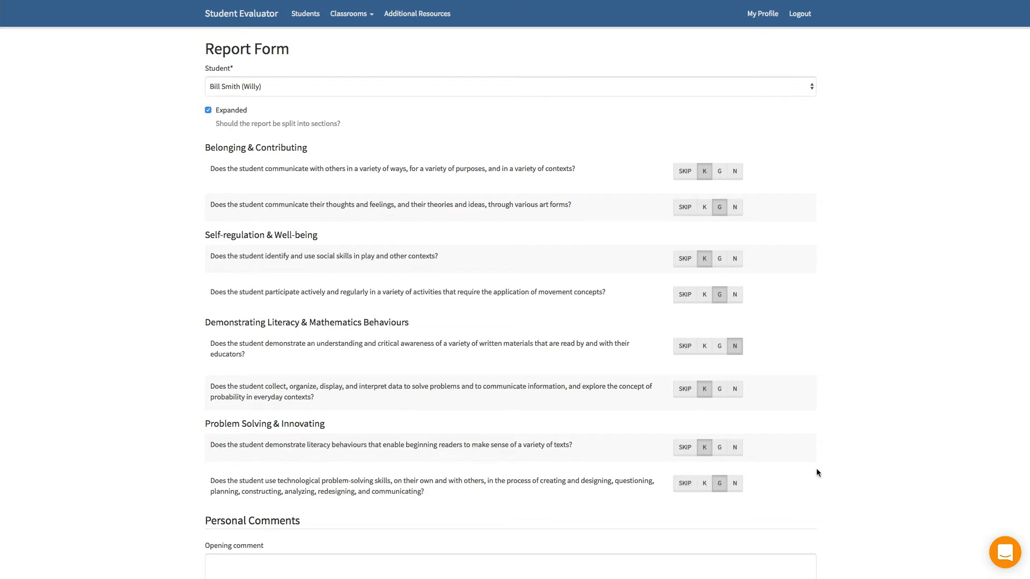
{"action": "left_click", "coordinate": [685, 348]}
{"action": "left_click", "coordinate": [719, 347]}
- Check the scored report form and generate the student's report with the opening and closing comments left blank
{"action": "scroll", "coordinate": [738, 386], "scroll_direction": "down", "scroll_amount": 3}
{"action": "left_click", "coordinate": [459, 412]}
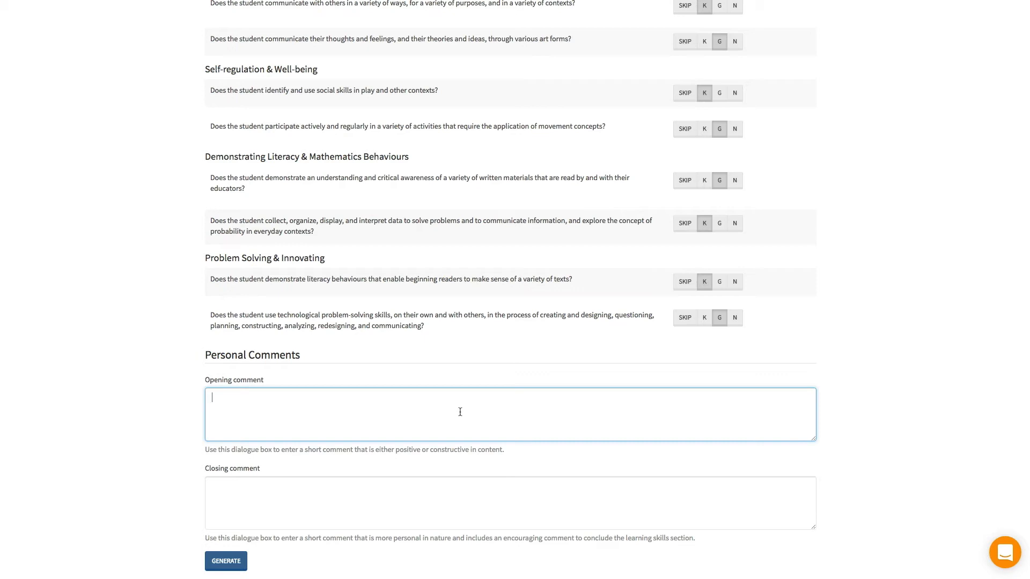
{"action": "scroll", "coordinate": [459, 412], "scroll_direction": "up", "scroll_amount": 3}
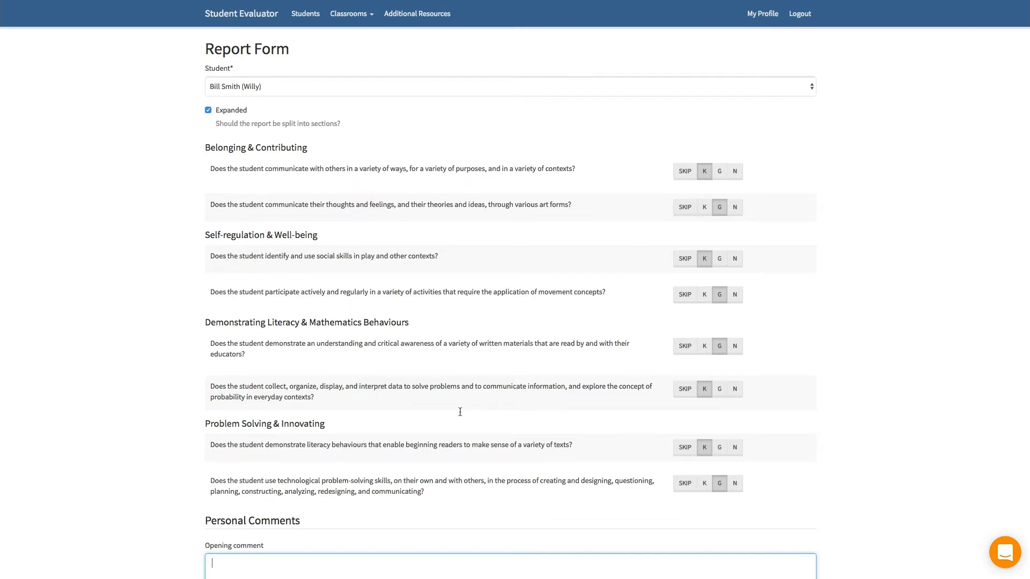
{"action": "scroll", "coordinate": [460, 411], "scroll_direction": "down", "scroll_amount": 3}
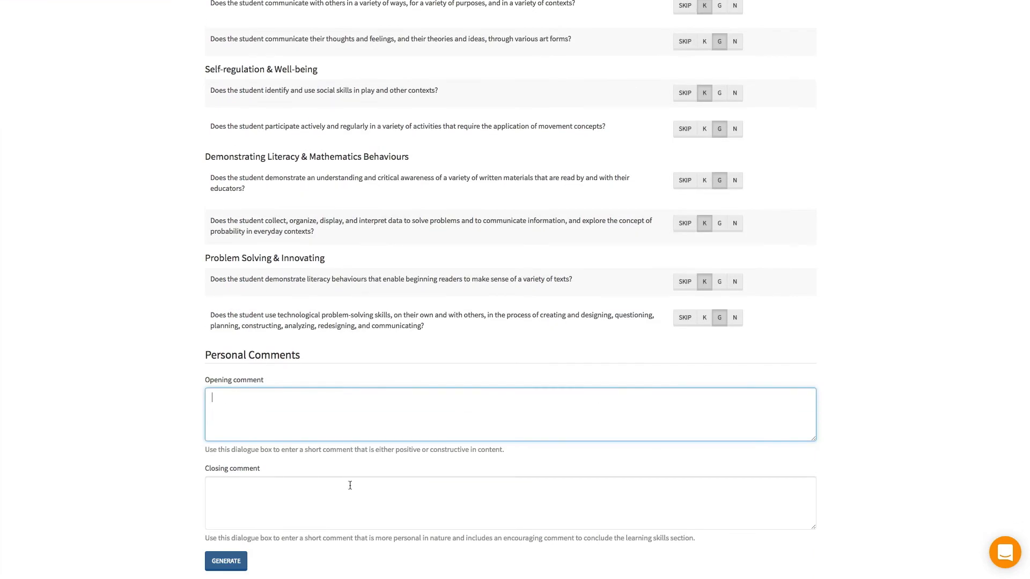
{"action": "scroll", "coordinate": [337, 450], "scroll_direction": "up", "scroll_amount": 3}
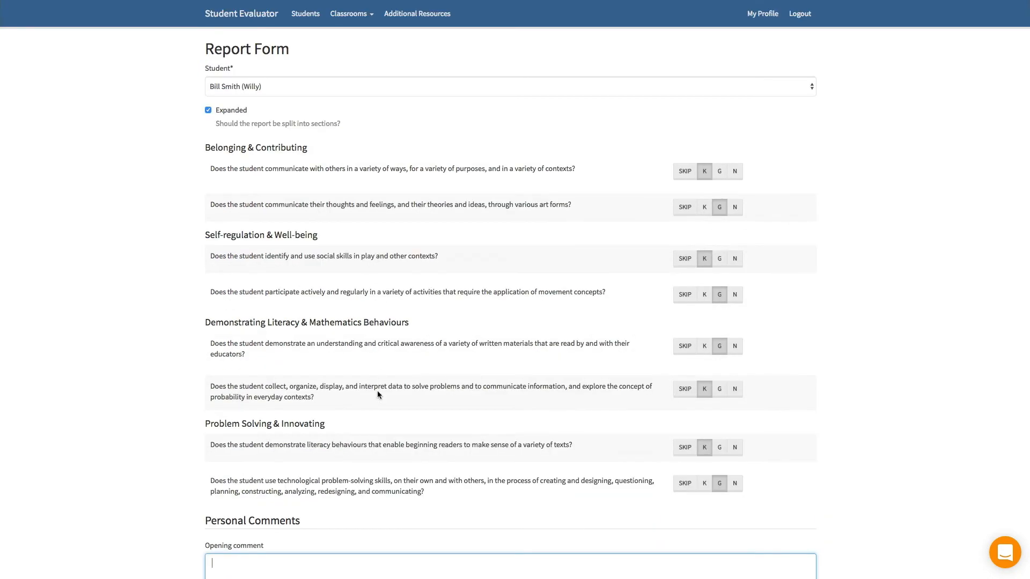
{"action": "scroll", "coordinate": [381, 425], "scroll_direction": "down", "scroll_amount": 3}
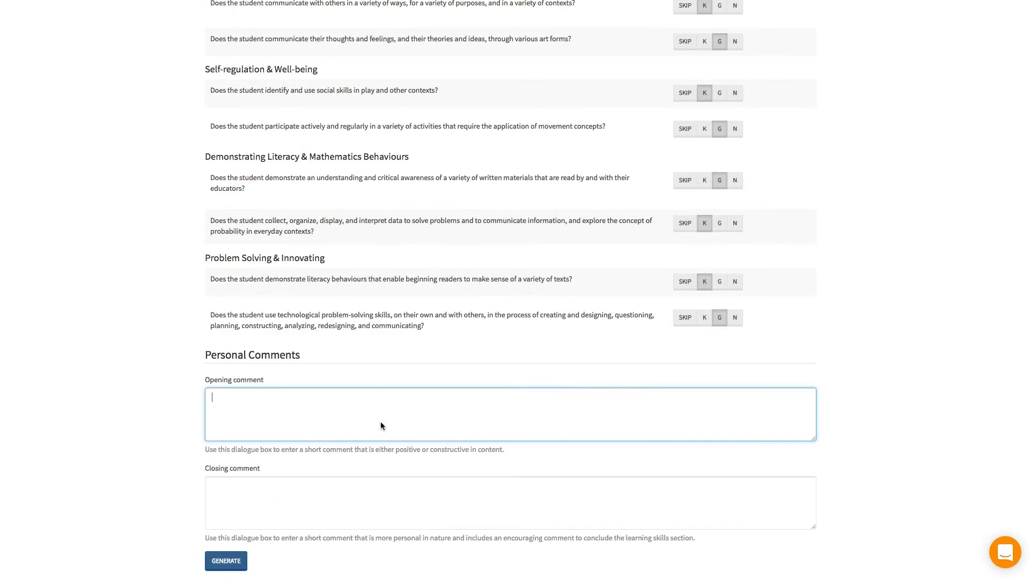
{"action": "left_click", "coordinate": [269, 562]}
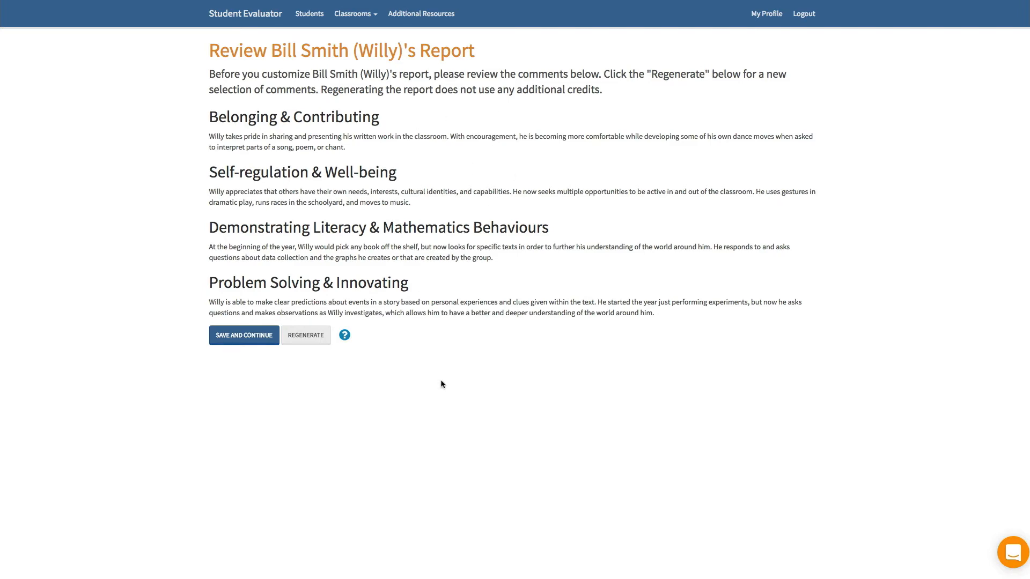
- Regenerate the report's comments once and save the new selection, confirming the move on to customization
{"action": "left_click", "coordinate": [312, 337]}
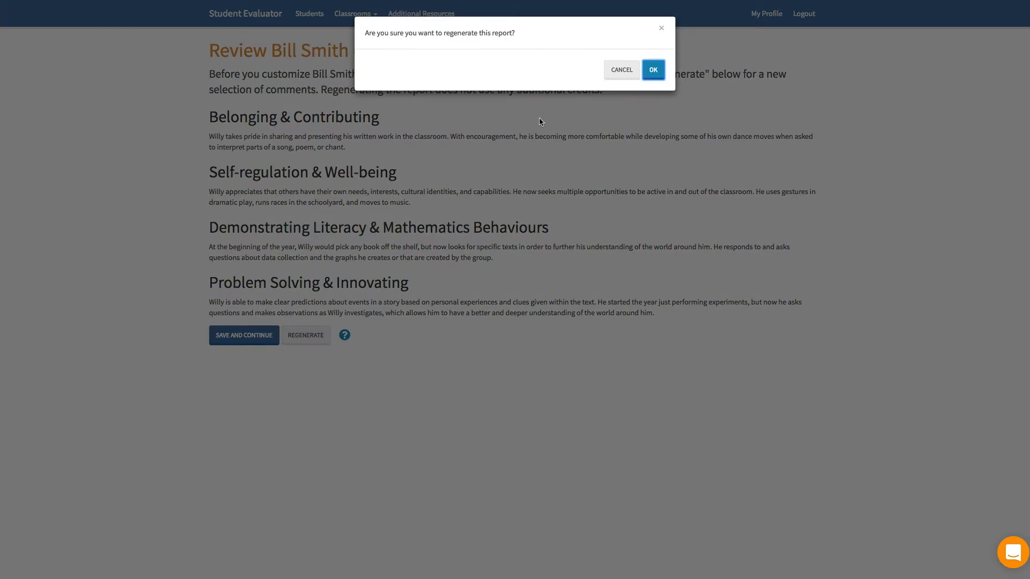
{"action": "left_click", "coordinate": [663, 71]}
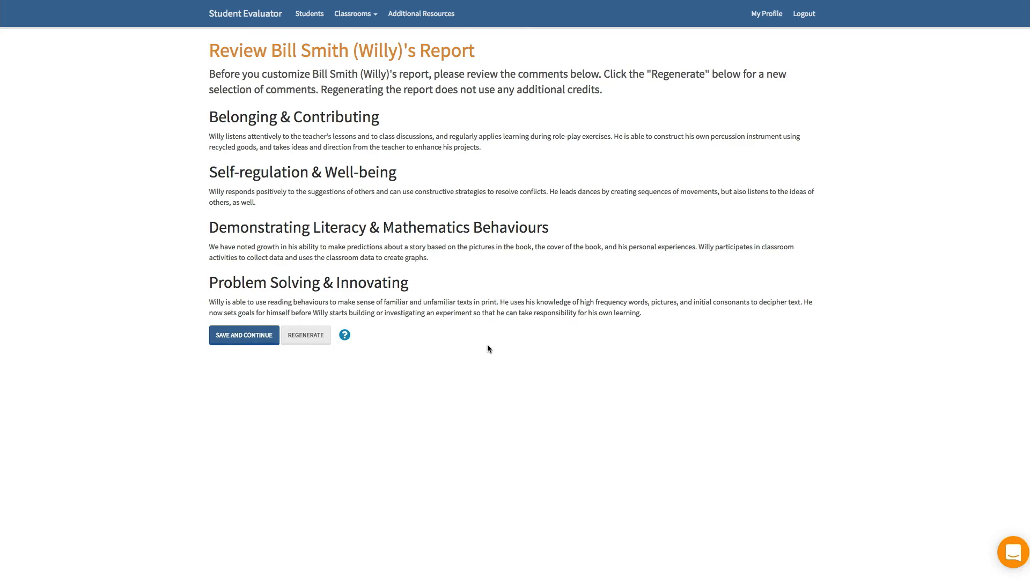
{"action": "left_click", "coordinate": [248, 337]}
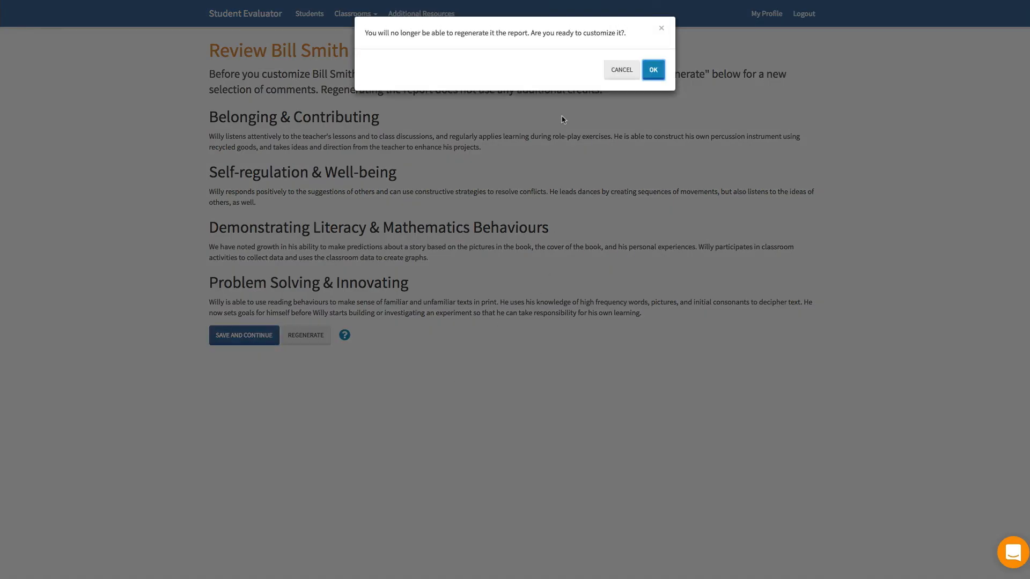
{"action": "left_click_drag", "start_coordinate": [366, 32], "coordinate": [641, 30]}
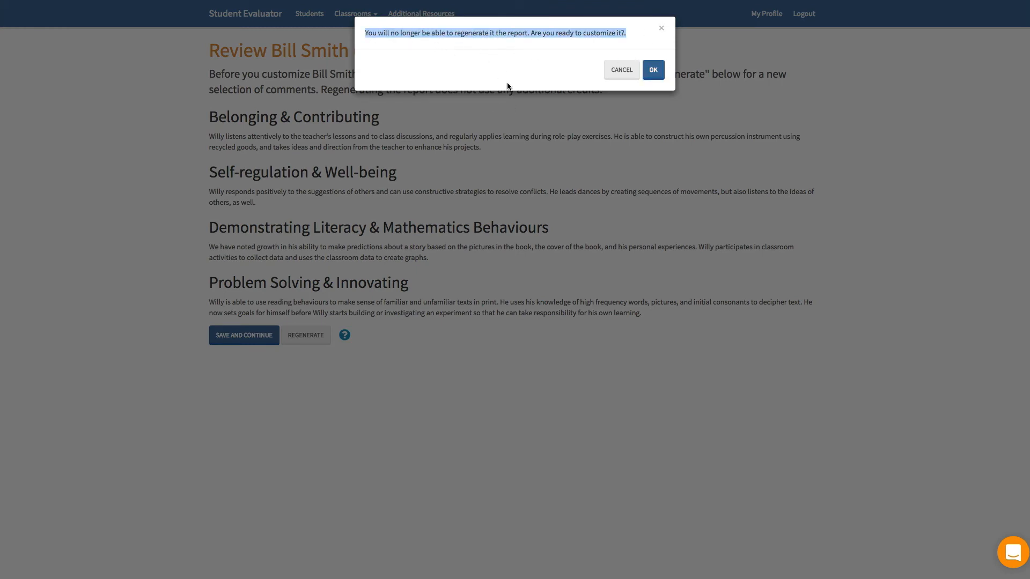
{"action": "left_click", "coordinate": [504, 64]}
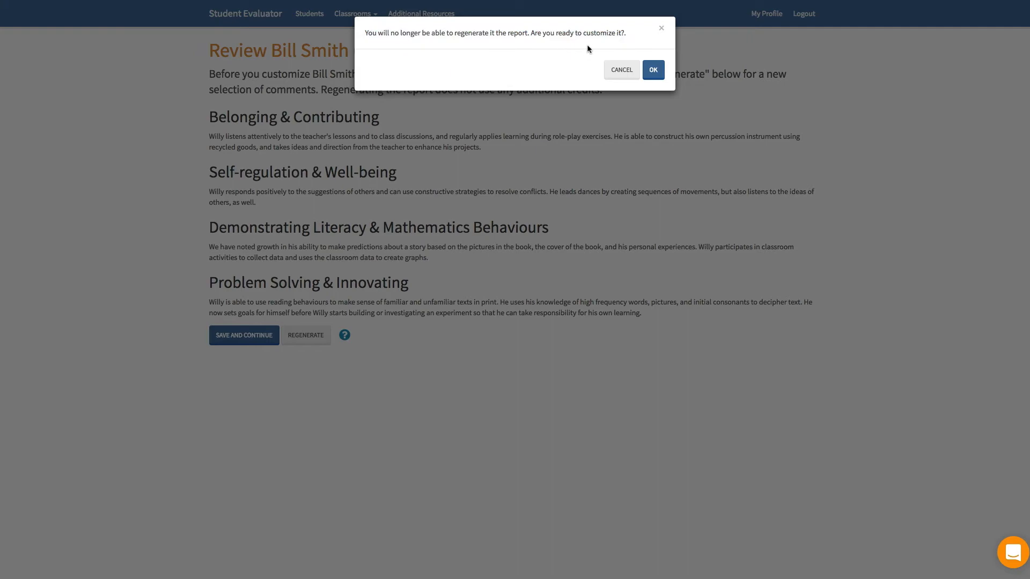
{"action": "left_click", "coordinate": [653, 69]}
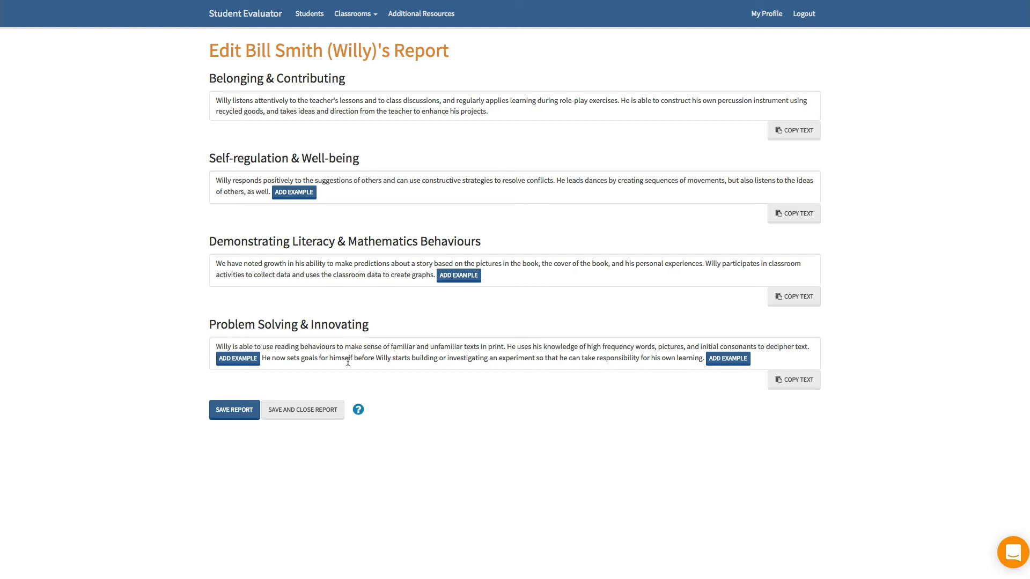
- Add the text "Edit!" at the end of the Belonging & Contributing comment
{"action": "left_click", "coordinate": [522, 112]}
{"action": "type", "text": "Edit!"}
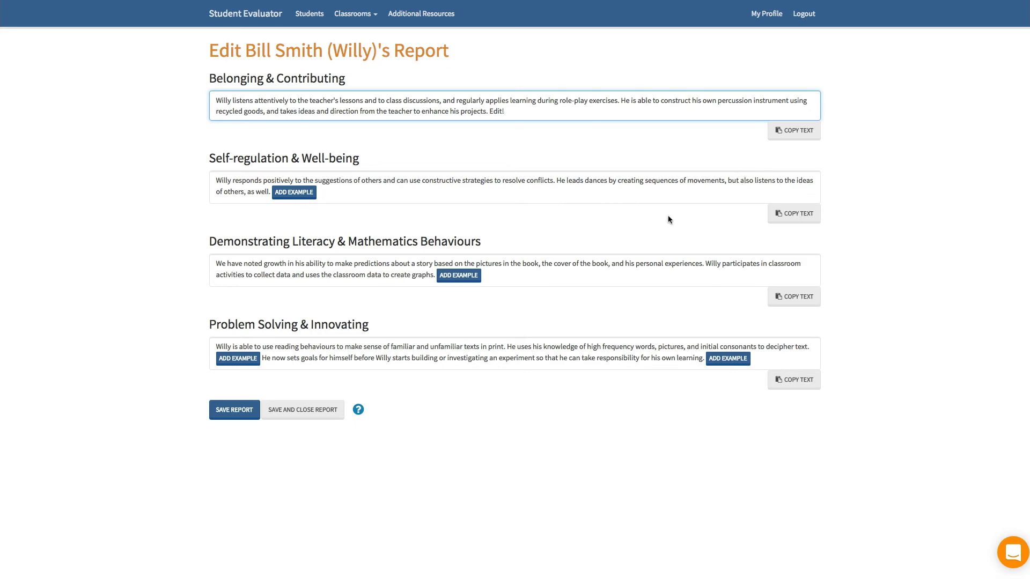
- Fill in the example in the Self-regulation & Well-being comment with "Example!" and save the report
{"action": "left_click", "coordinate": [287, 194]}
{"action": "type", "text": "Exaop"}
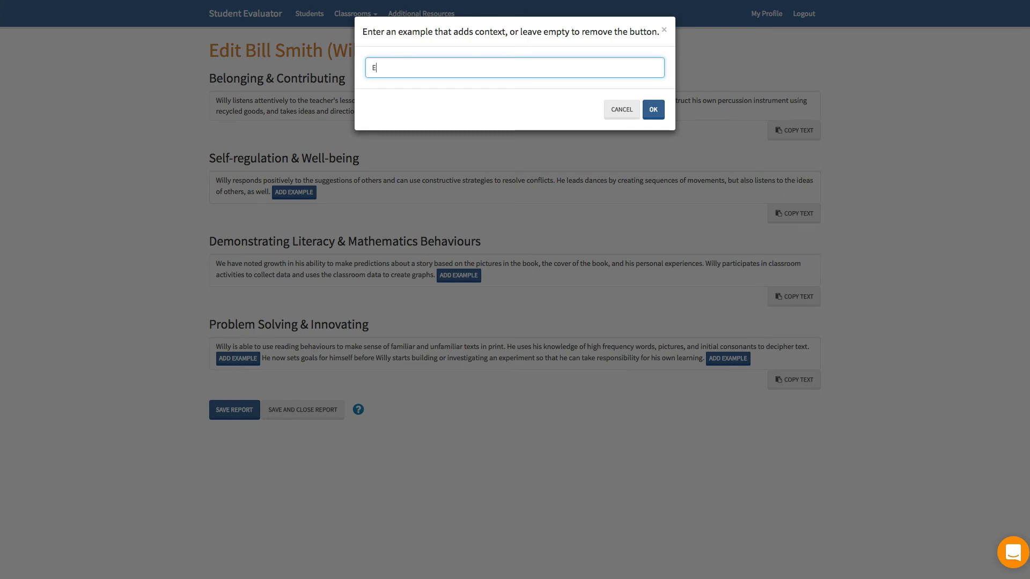
{"action": "key", "text": "BackSpace"}
{"action": "key", "text": "BackSpace"}
{"action": "type", "text": "mple"}
{"action": "left_click", "coordinate": [654, 111]}
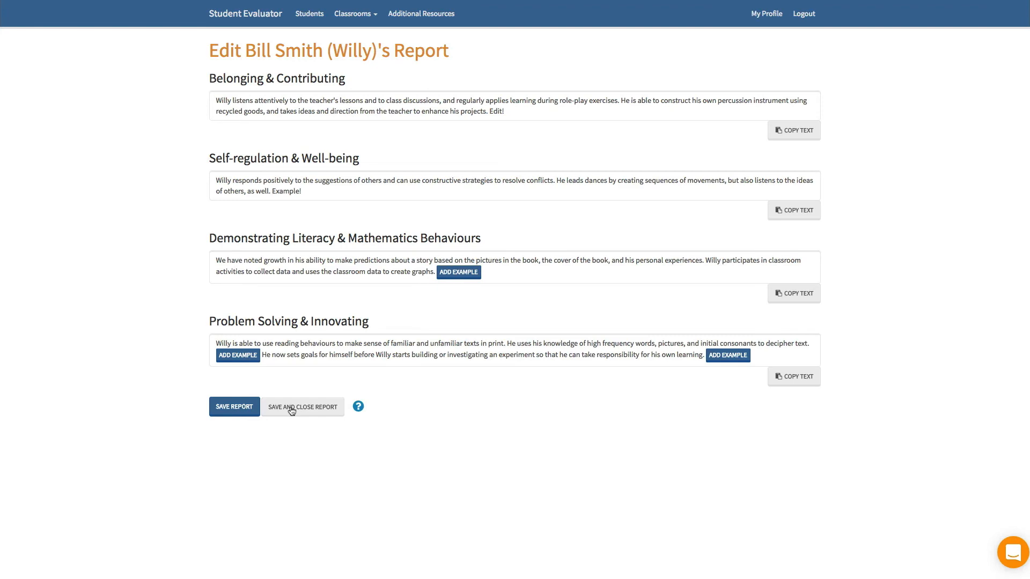
{"action": "left_click", "coordinate": [226, 408]}
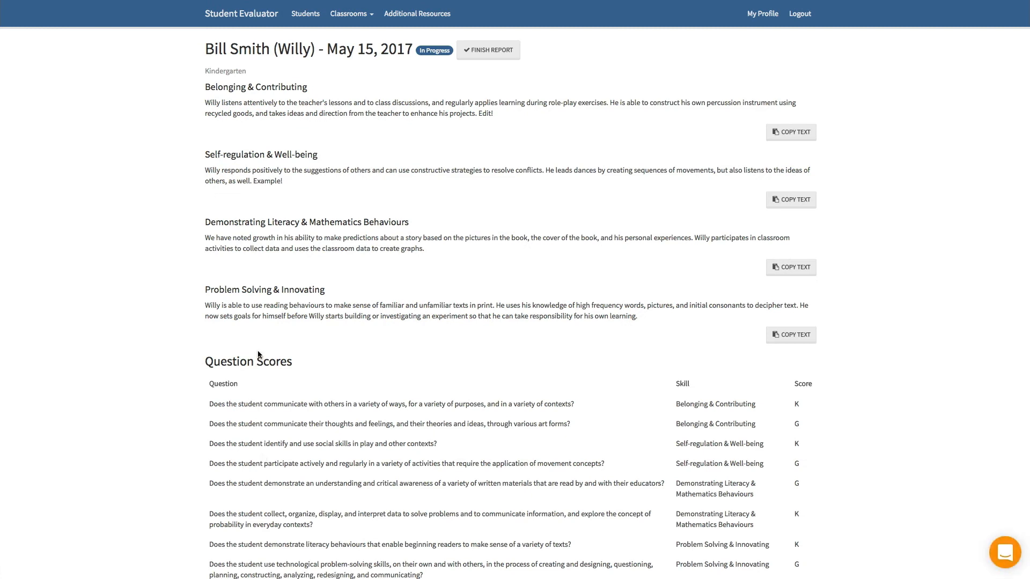
{"action": "scroll", "coordinate": [258, 355], "scroll_direction": "down", "scroll_amount": 1}
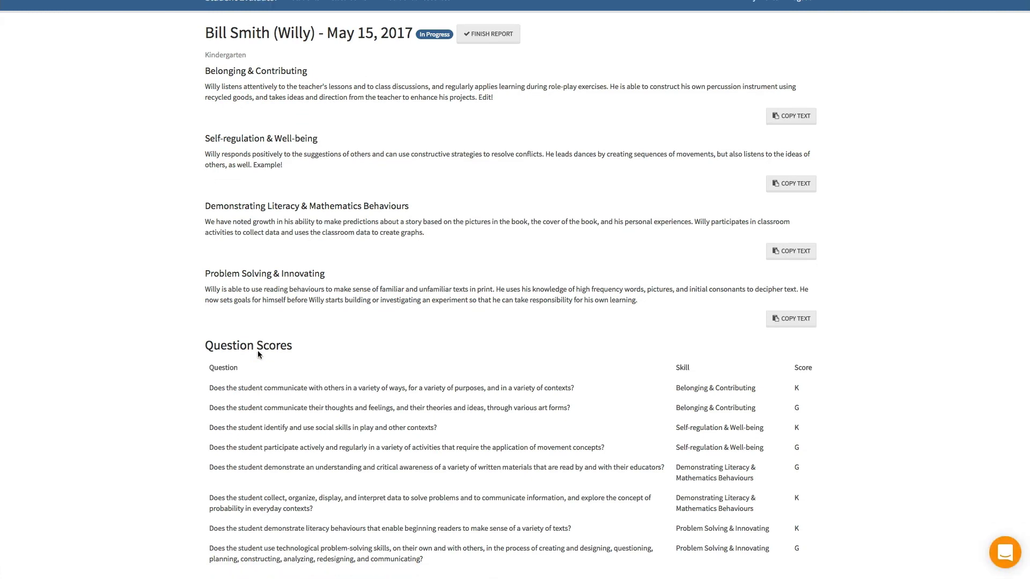
- Reopen the in-progress May 15, 2017 report for finishing, then save and close it without further edits
{"action": "scroll", "coordinate": [257, 352], "scroll_direction": "up", "scroll_amount": 1}
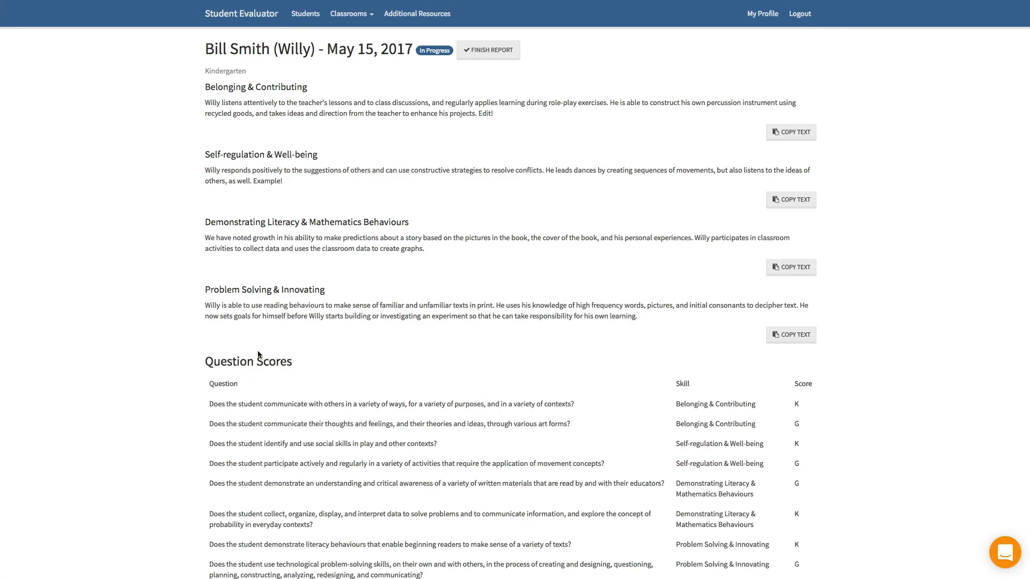
{"action": "left_click", "coordinate": [491, 50]}
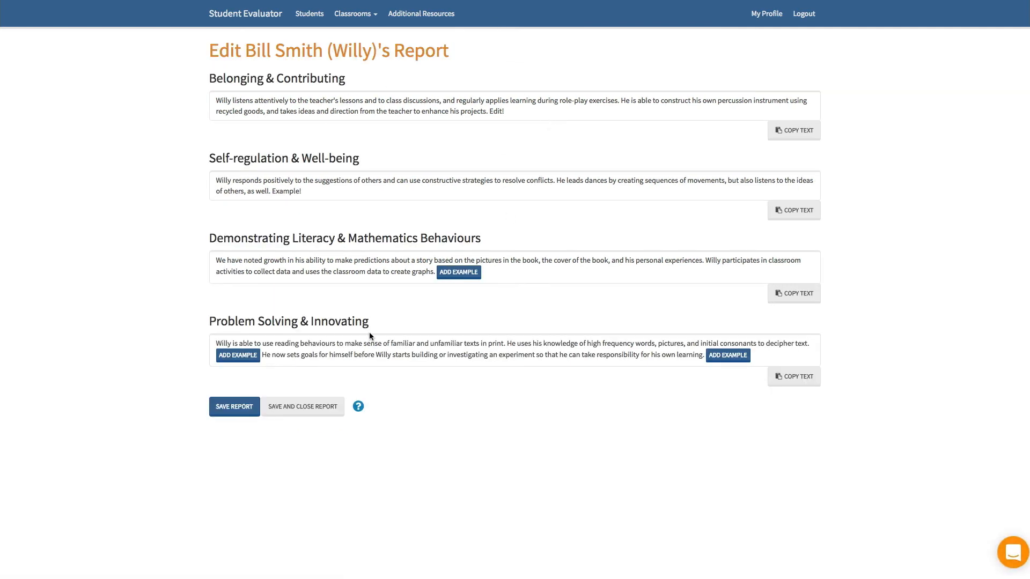
{"action": "left_click", "coordinate": [310, 411]}
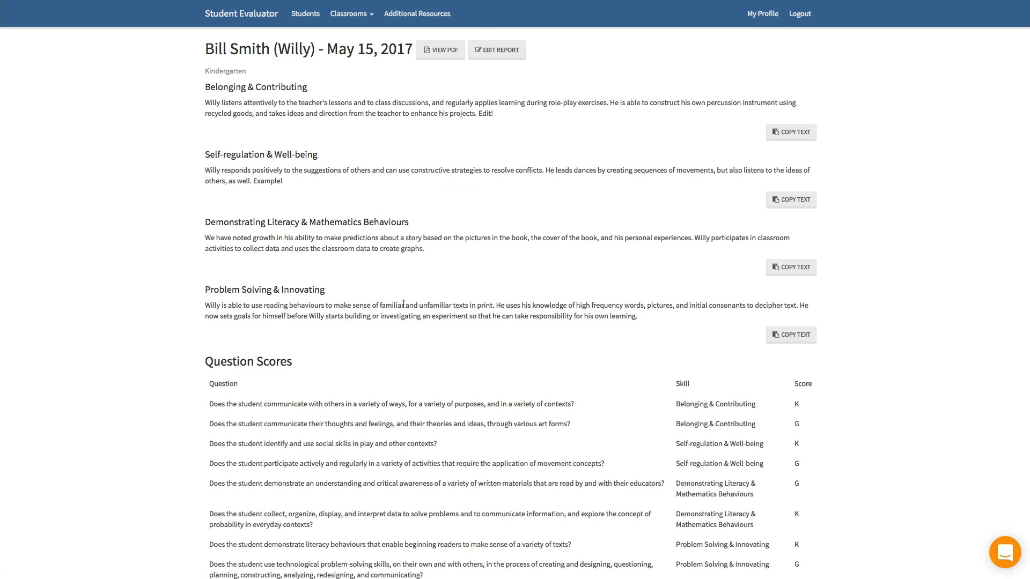
- Review the closed report's comments and question scores, and view its PDF version before returning to the report page
{"action": "scroll", "coordinate": [403, 304], "scroll_direction": "down", "scroll_amount": 1}
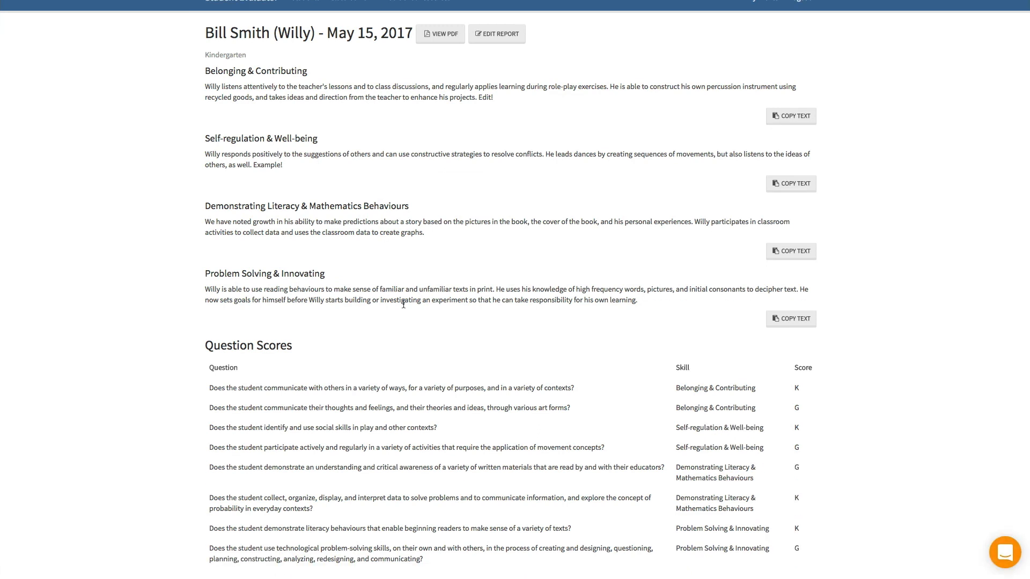
{"action": "scroll", "coordinate": [403, 304], "scroll_direction": "up", "scroll_amount": 1}
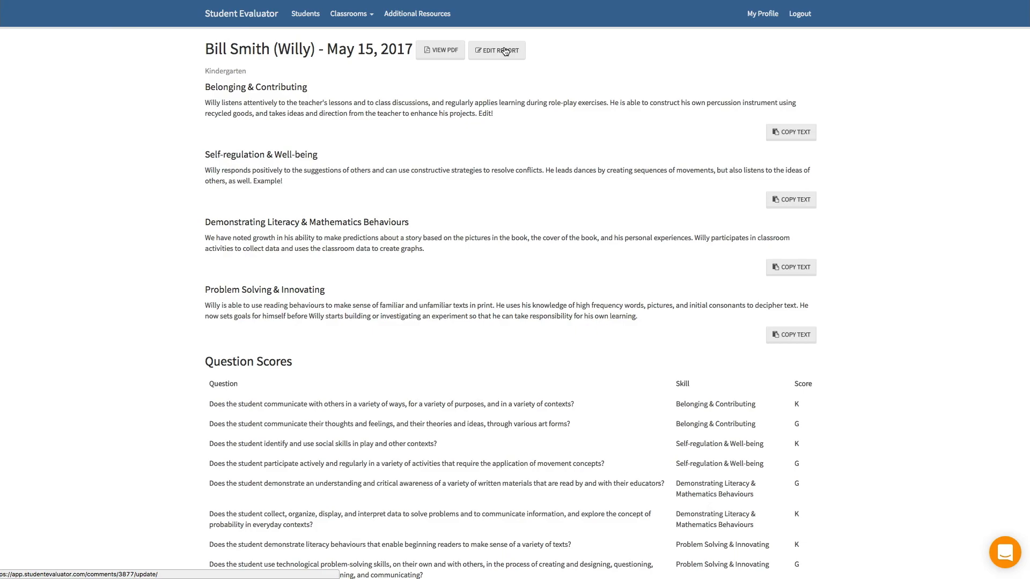
{"action": "left_click", "coordinate": [444, 51]}
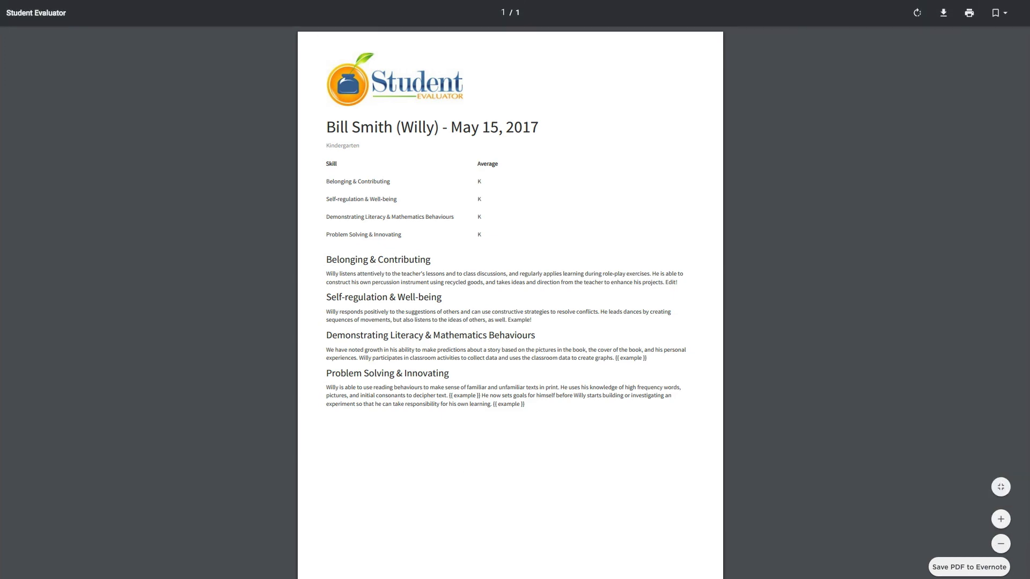
{"action": "left_click", "coordinate": [300, 0]}
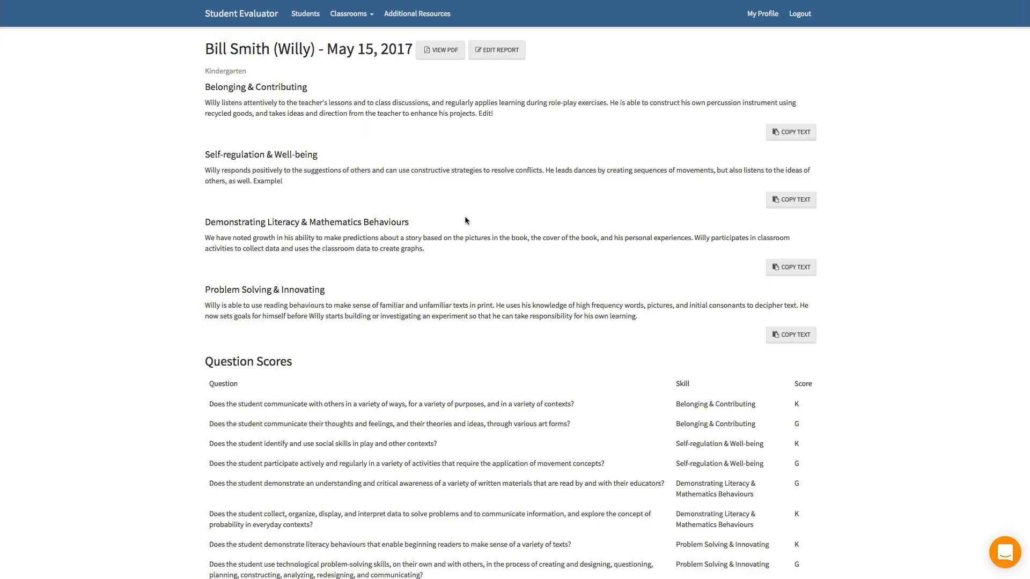
{"action": "scroll", "coordinate": [693, 271], "scroll_direction": "down", "scroll_amount": 1}
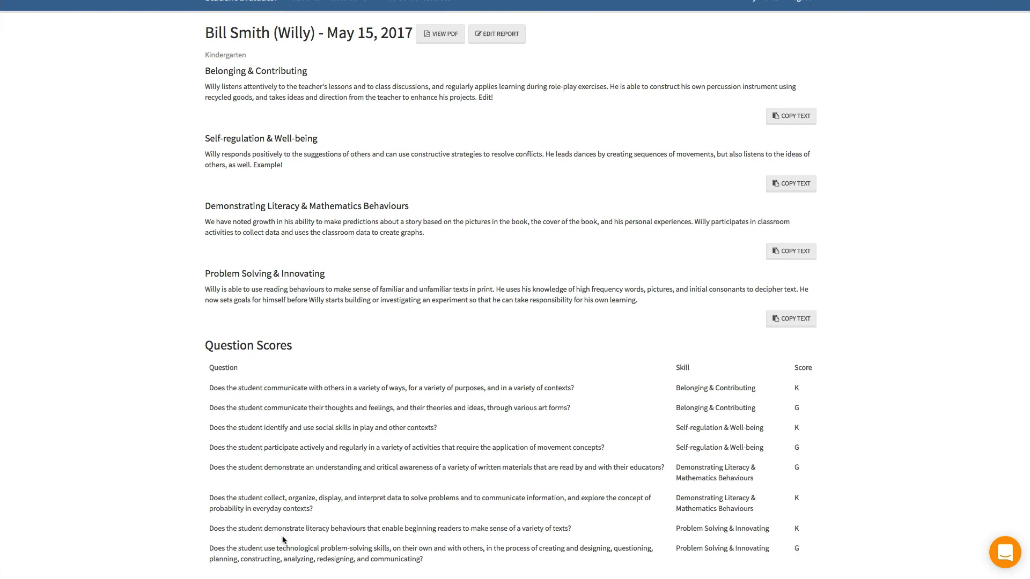
{"action": "scroll", "coordinate": [491, 425], "scroll_direction": "up", "scroll_amount": 1}
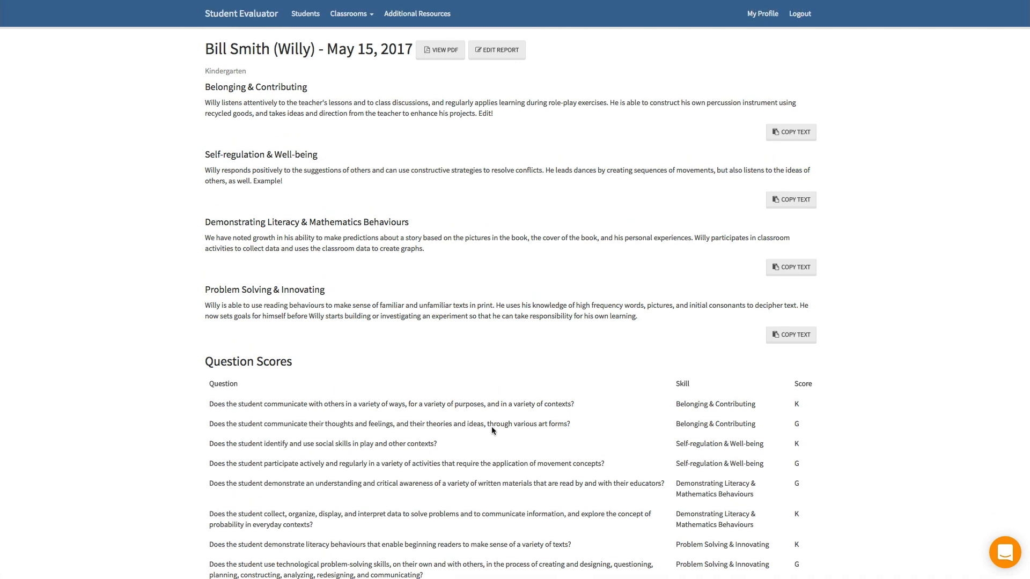
- View the Kindergarten classroom's roster and open the Kindergarten student's details from the full student list
{"action": "left_click", "coordinate": [359, 14]}
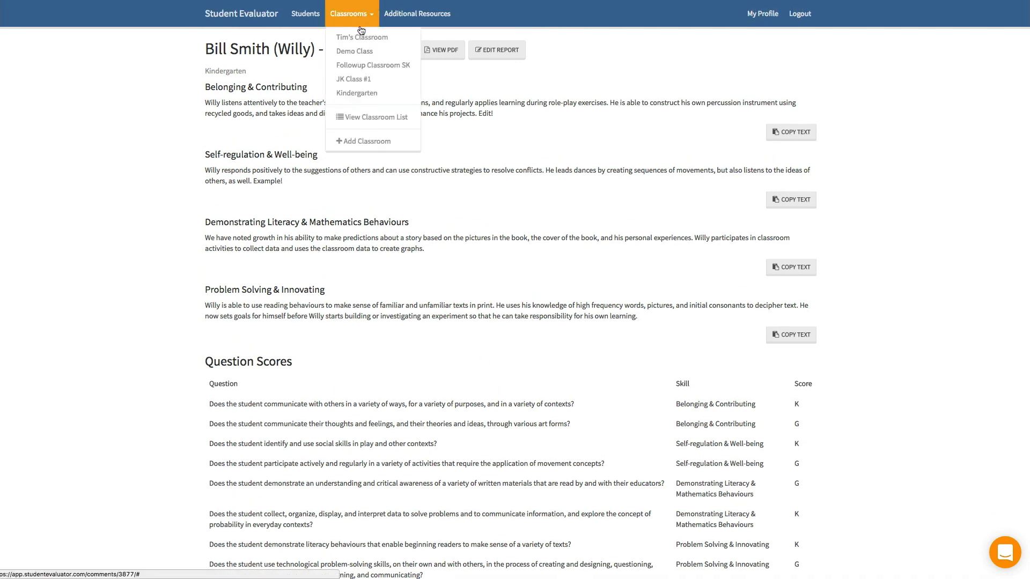
{"action": "left_click", "coordinate": [359, 94]}
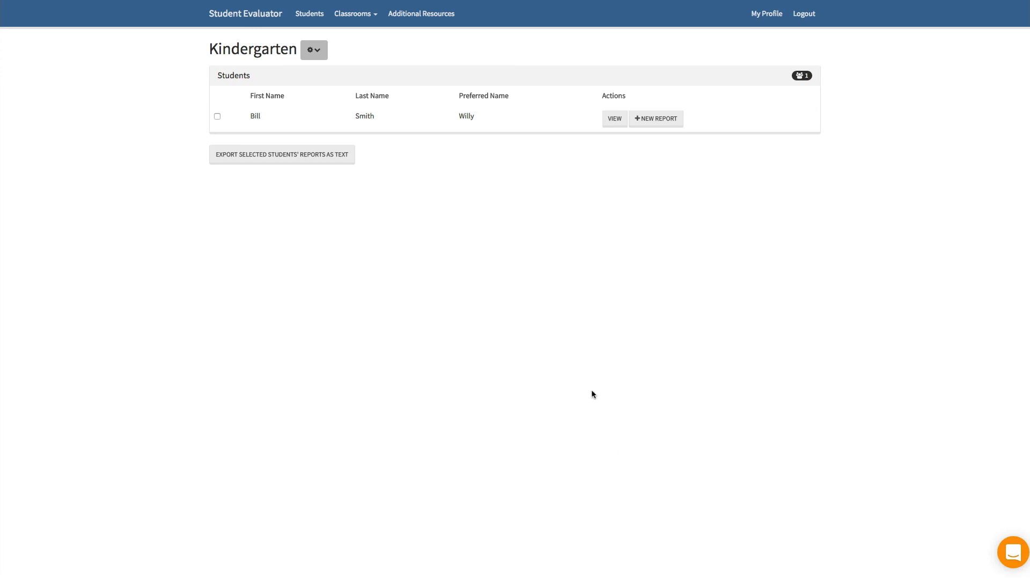
{"action": "left_click", "coordinate": [309, 13]}
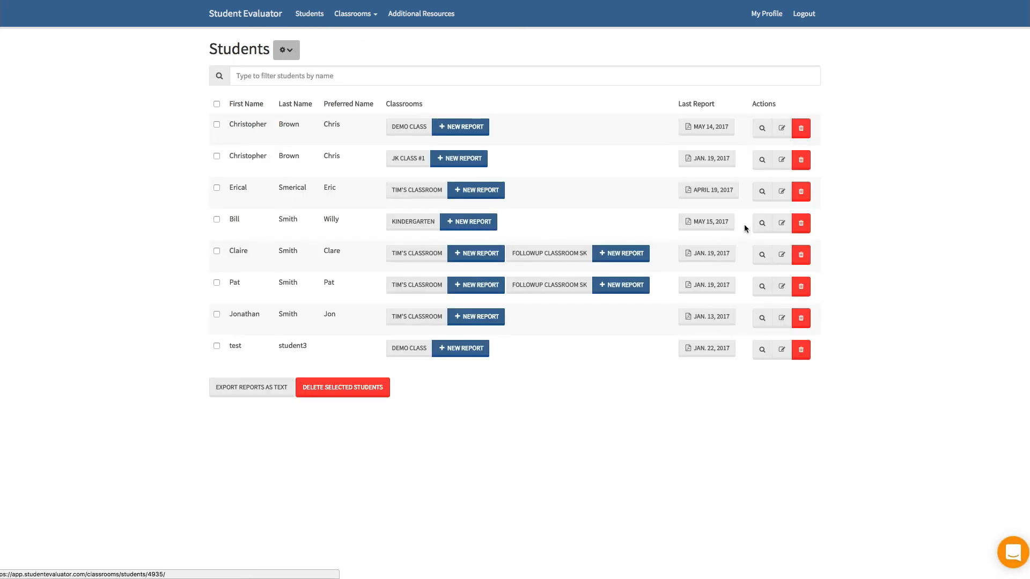
{"action": "left_click", "coordinate": [761, 223]}
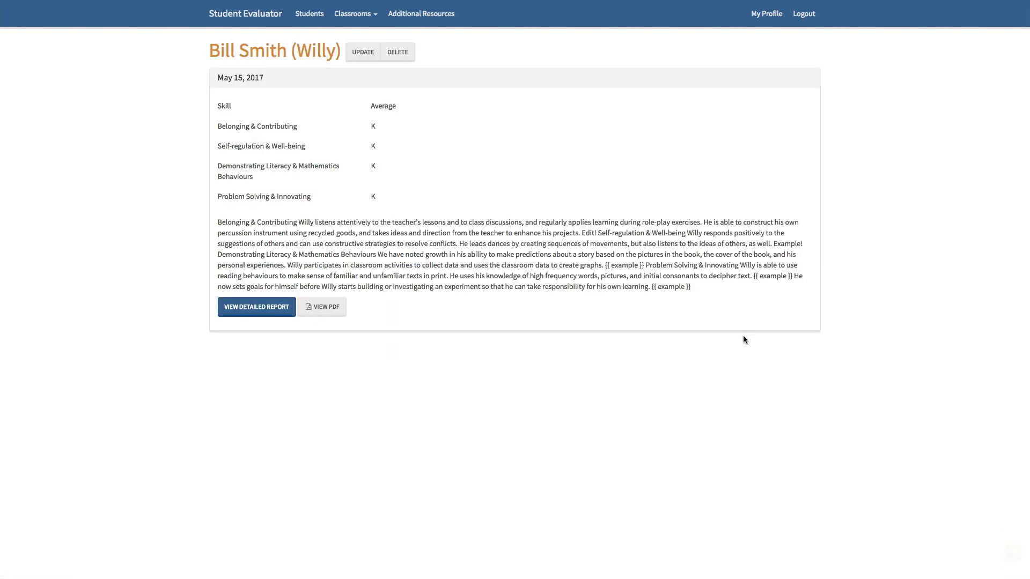